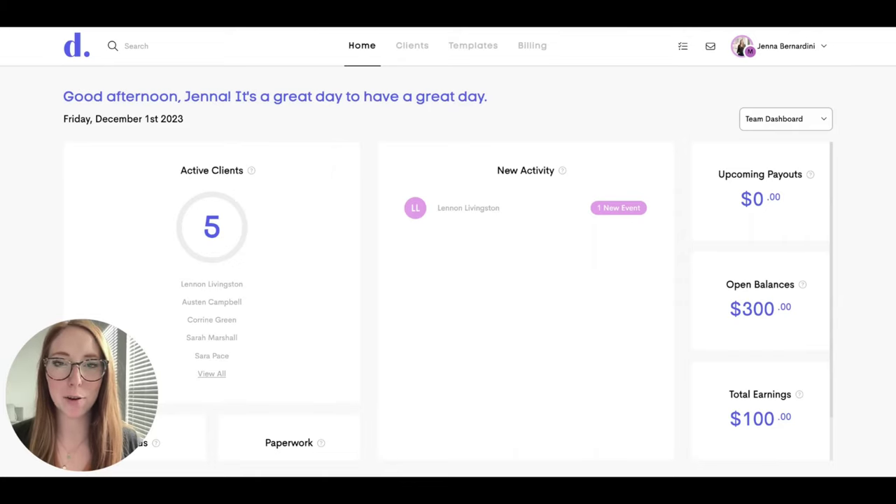
- Open the new client lead form from the client list, review its fields and start customizing it
left_click(417, 60)
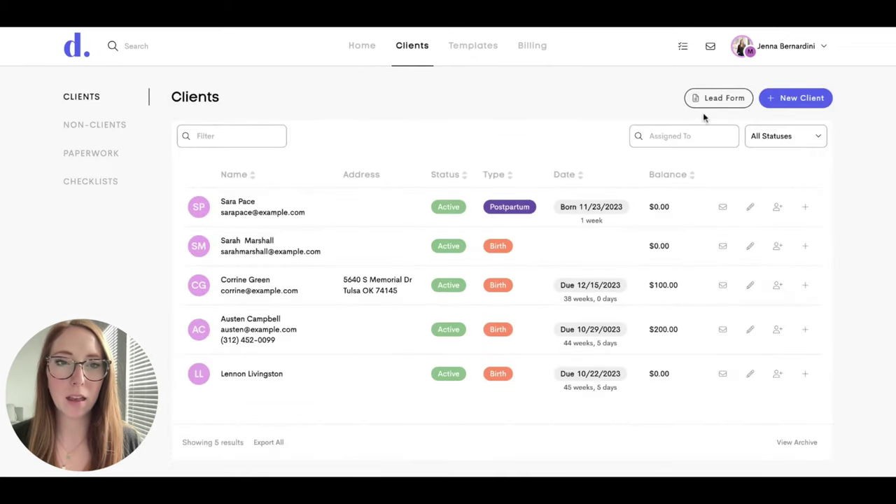
left_click(717, 101)
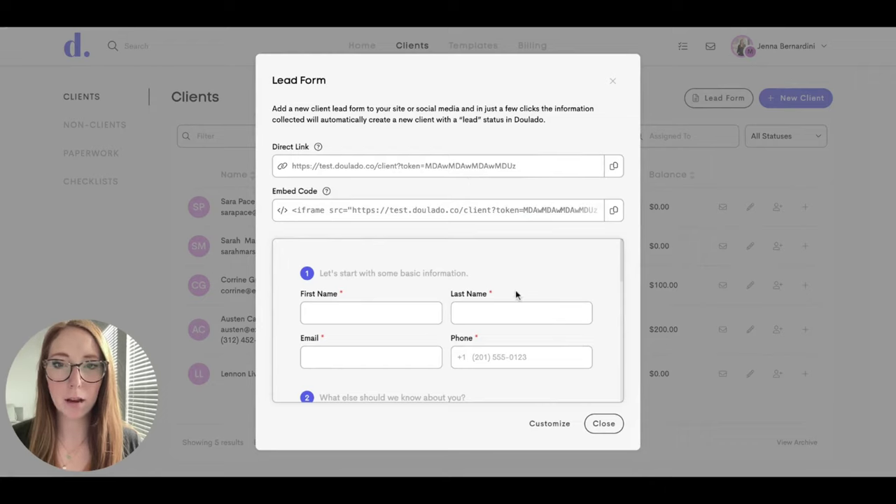
scroll(516, 289, "down", 2)
scroll(516, 290, "down", 8)
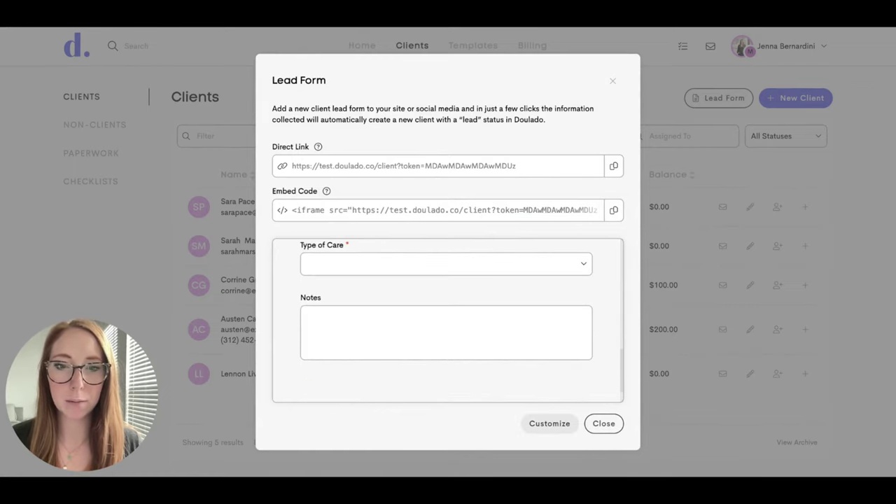
left_click(550, 424)
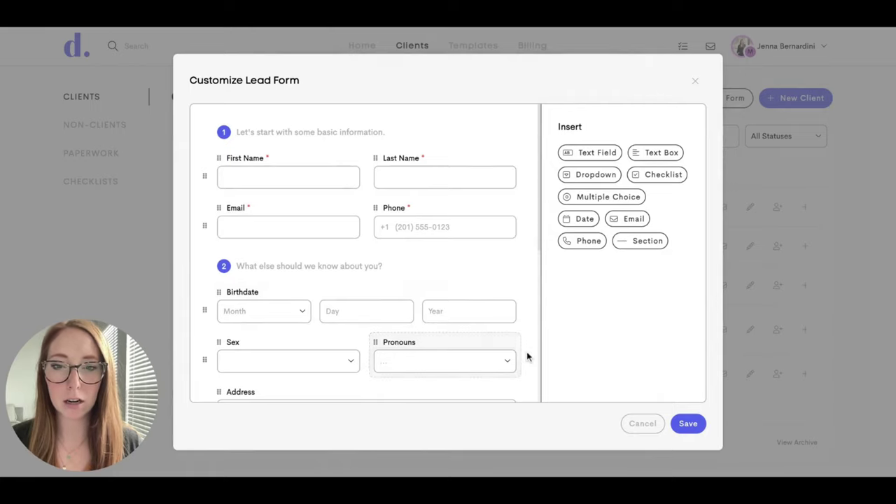
- Add a new section titled "Previous pregnancies" at the end of the lead form
scroll(526, 357, "down", 3)
scroll(525, 355, "up", 3)
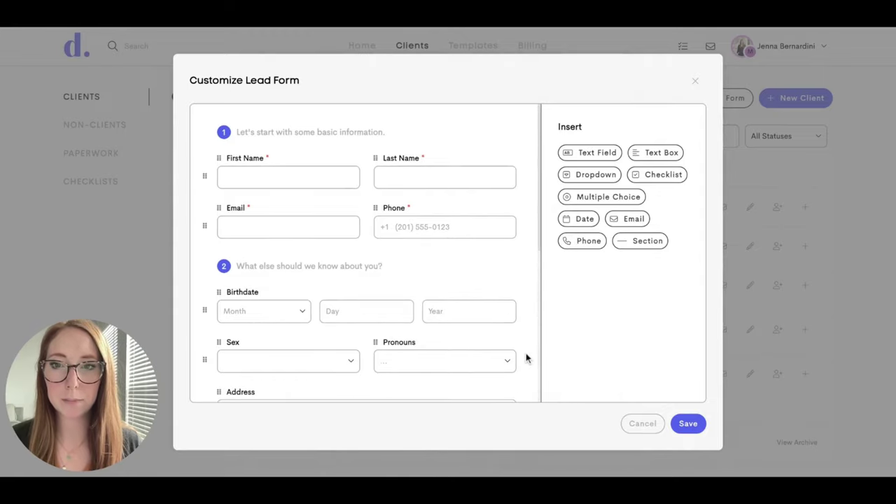
scroll(526, 355, "down", 10)
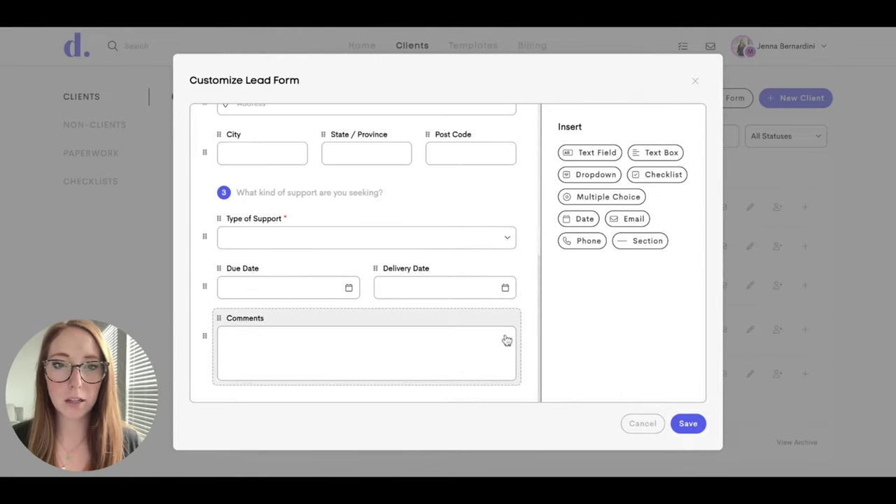
left_click(643, 241)
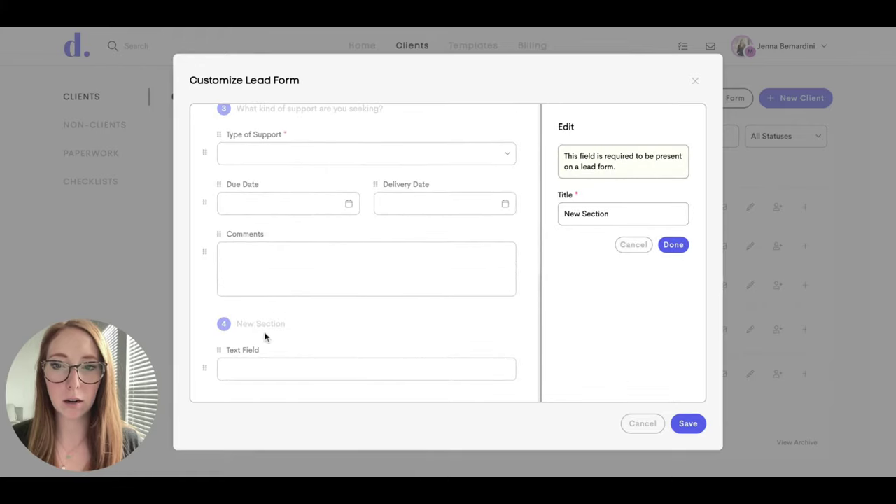
triple_click(596, 208)
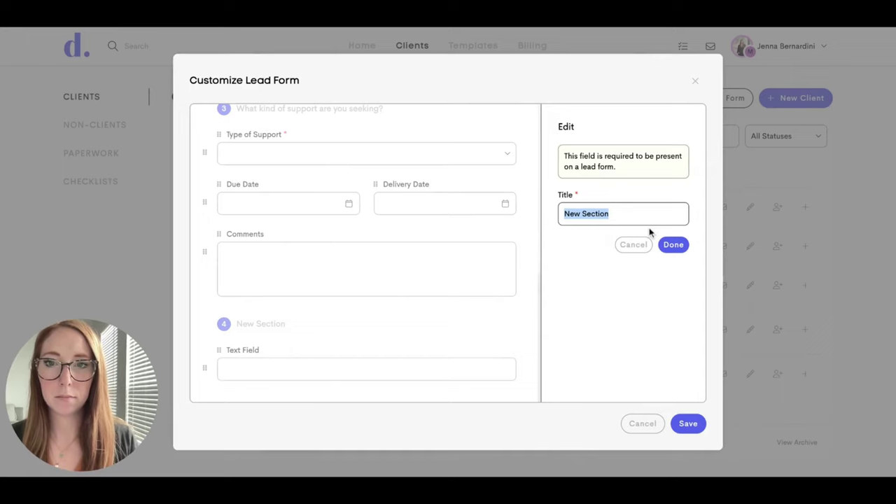
type("P")
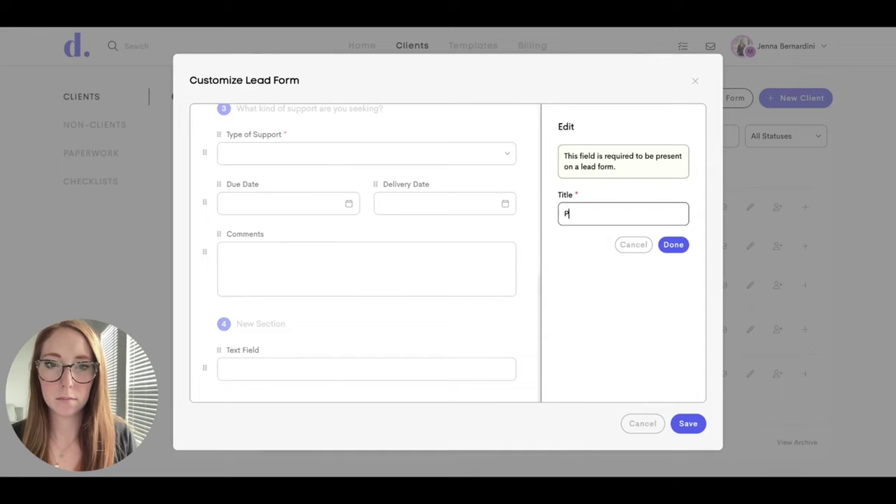
type("revious pregnan")
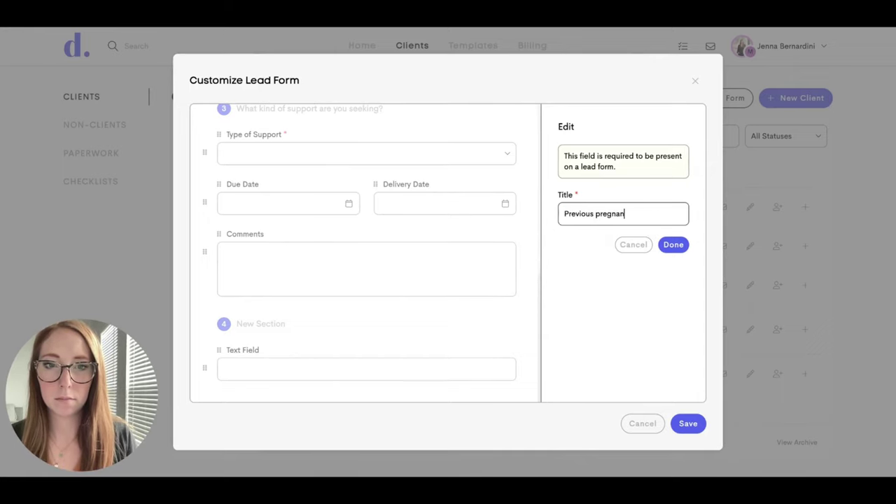
type("cies")
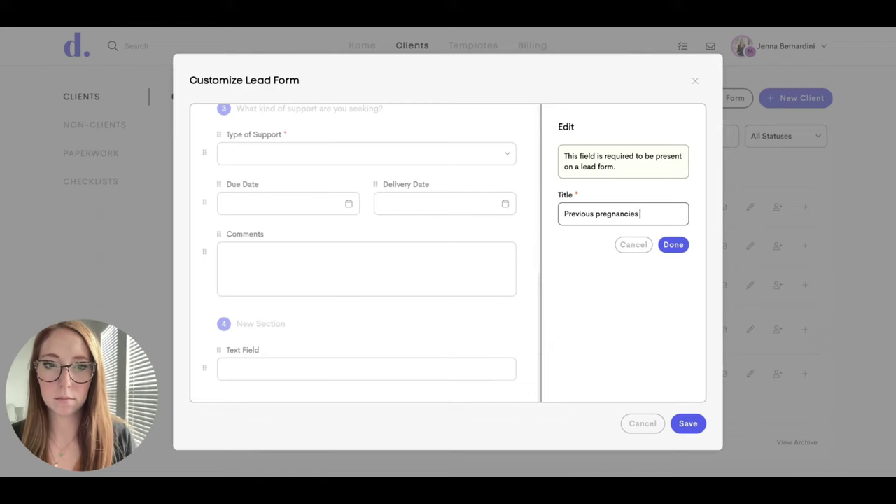
left_click(673, 245)
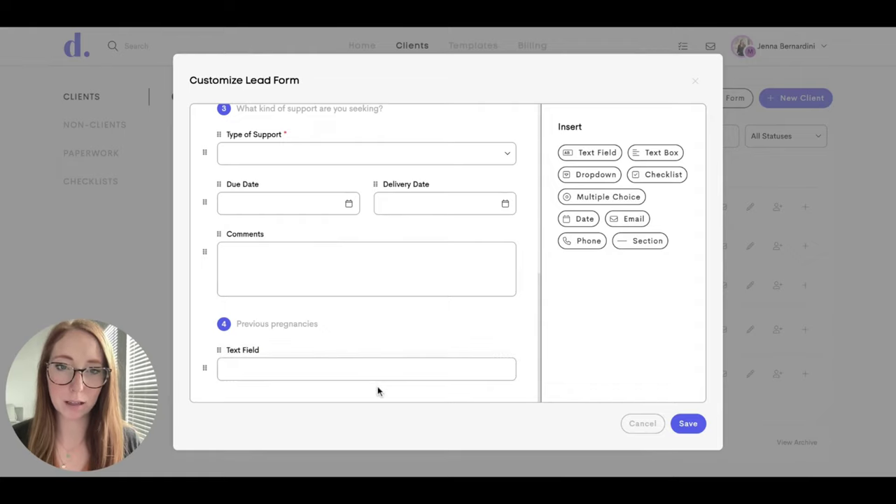
- Add a multiple-choice question "Have you been pregnant before" with the answers Yes and No, and delete the new section's placeholder text field
left_click(636, 198)
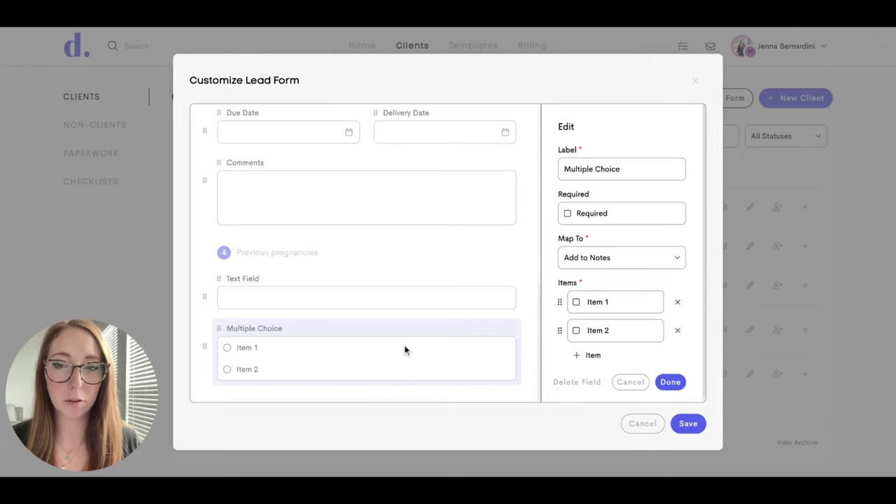
left_click(624, 169)
key("ctrl+a")
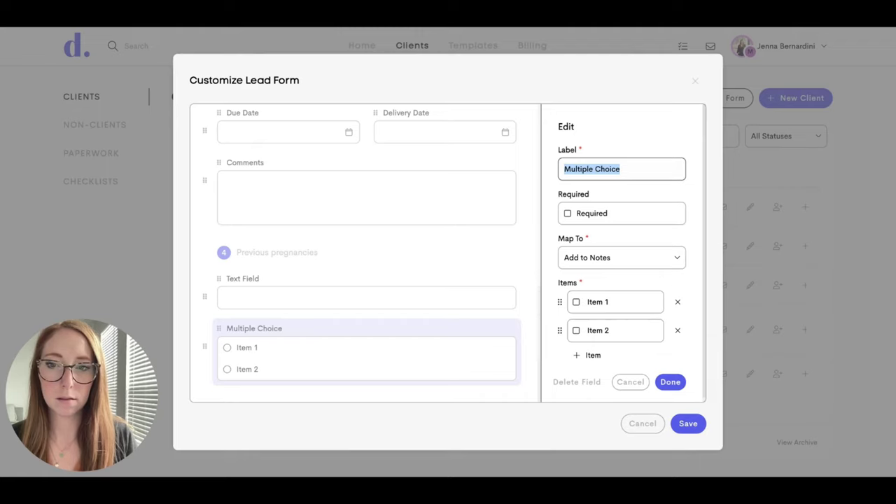
type("Have you been pregnant before")
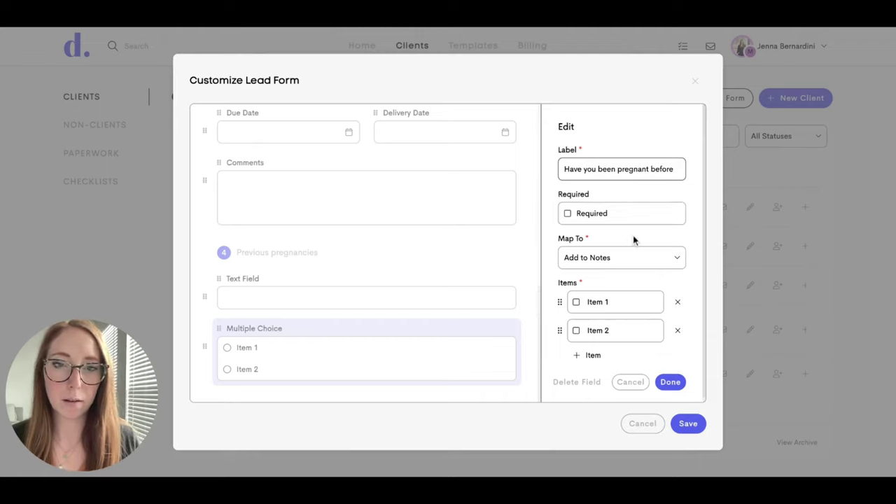
left_click(636, 301)
key("ctrl+a")
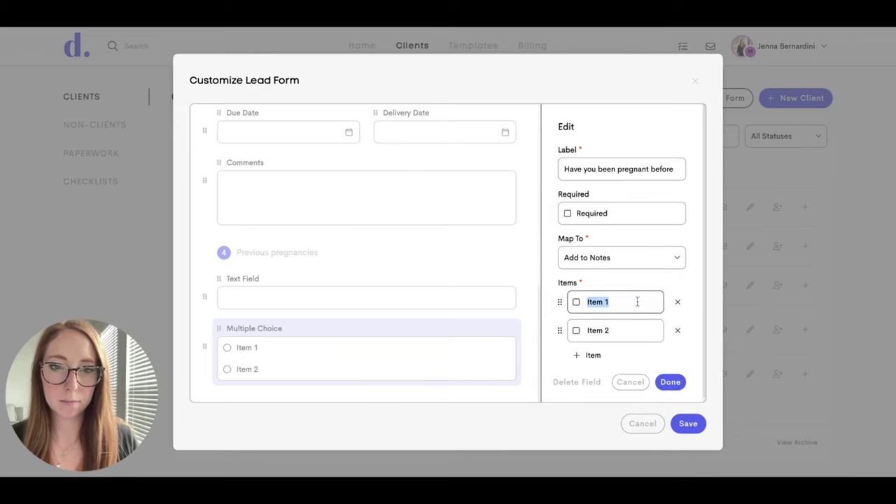
type("Yes")
key("Tab")
type("No")
left_click(670, 381)
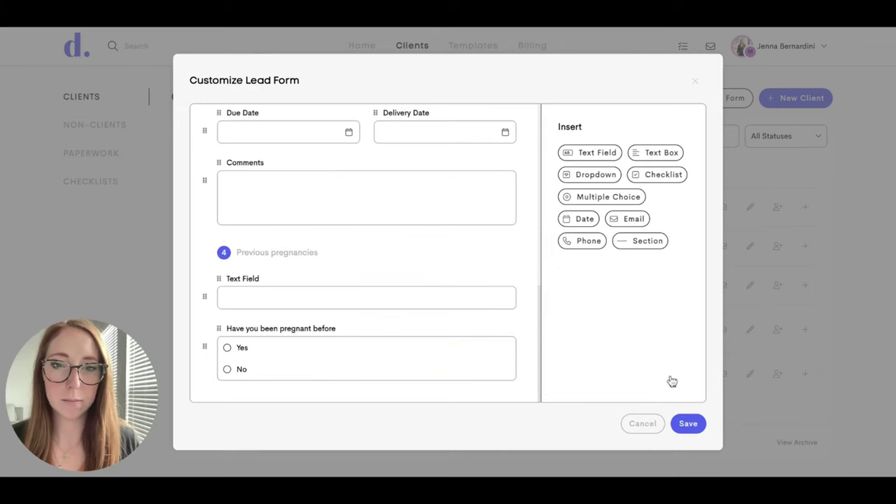
left_click(472, 291)
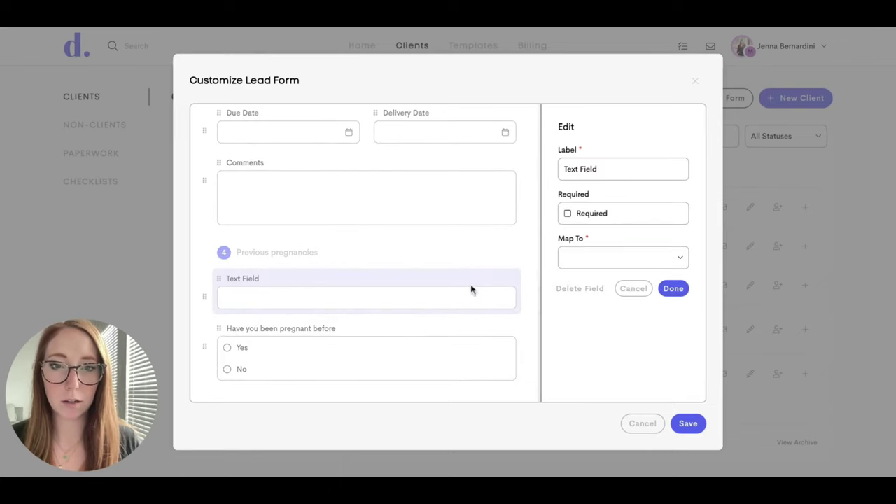
left_click(597, 295)
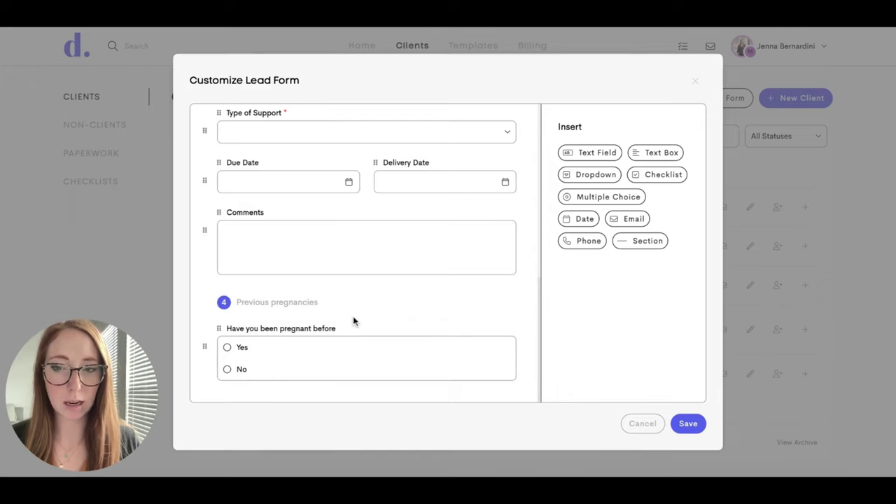
- Examine the mapping options of the Phone field in the basic information section, leaving its settings as they are
scroll(427, 287, "up", 10)
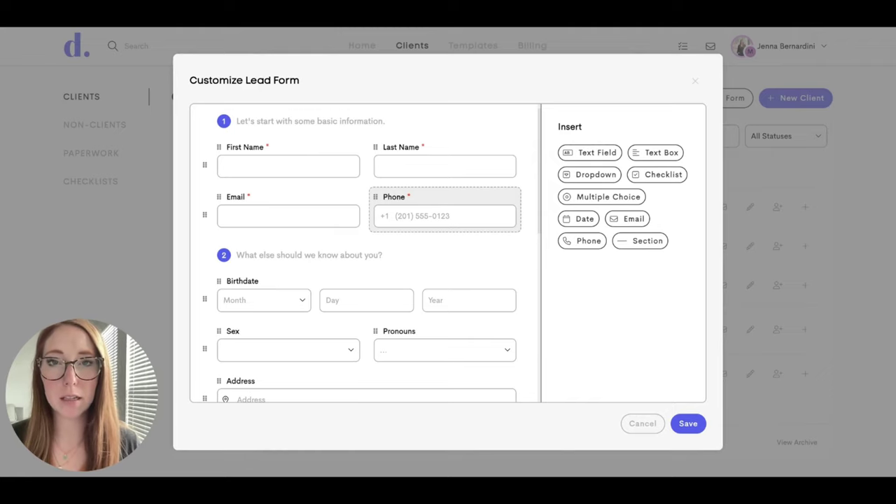
left_click(482, 210)
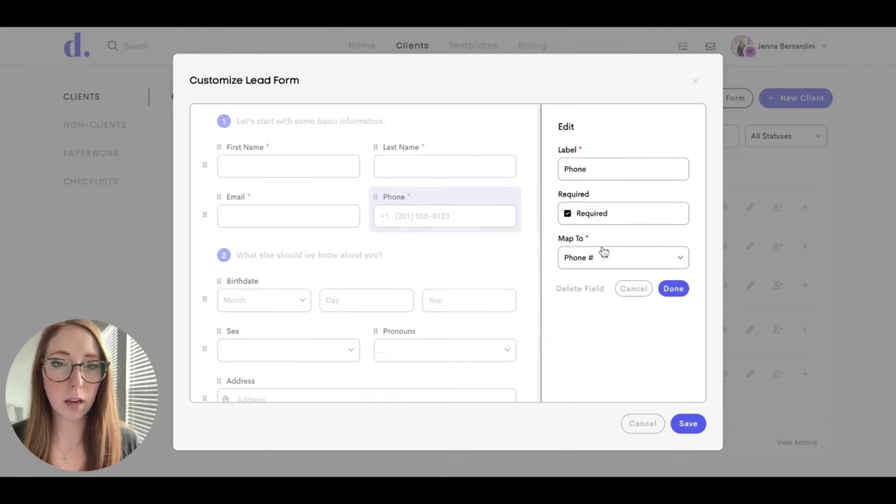
left_click(680, 260)
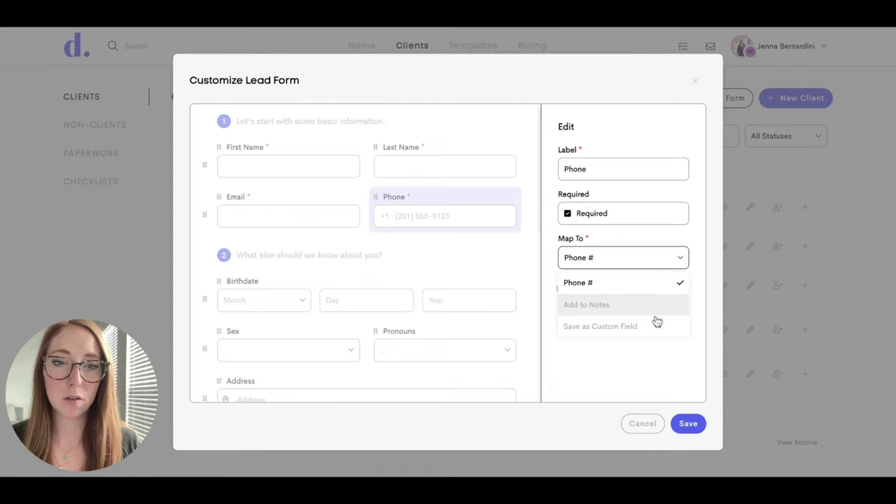
left_click(693, 250)
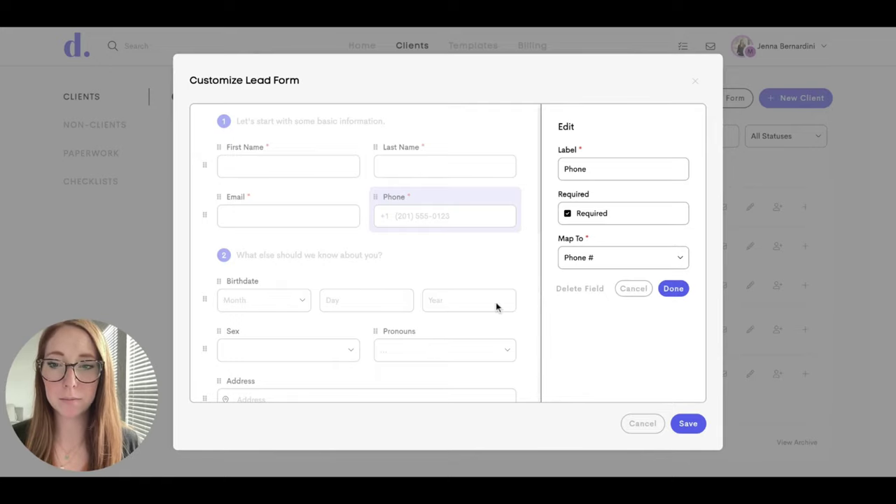
left_click(671, 289)
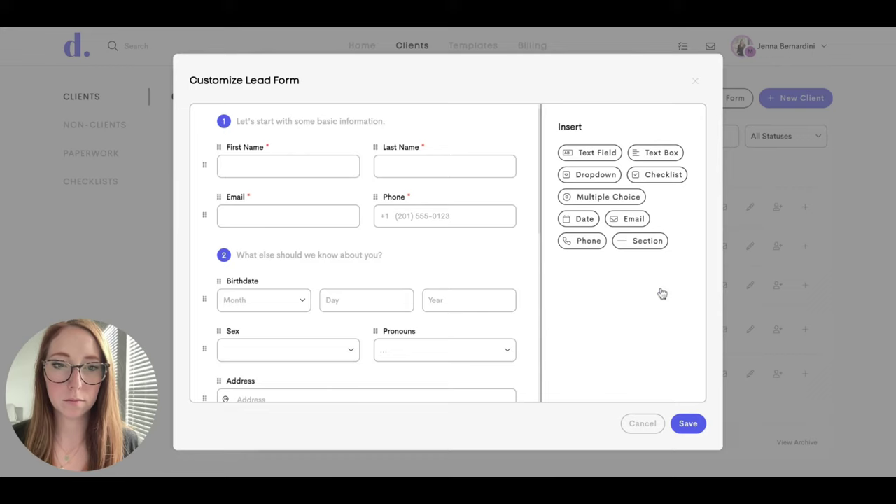
- Map the "Have you been pregnant before" question to Save as Custom Field
scroll(448, 301, "down", 8)
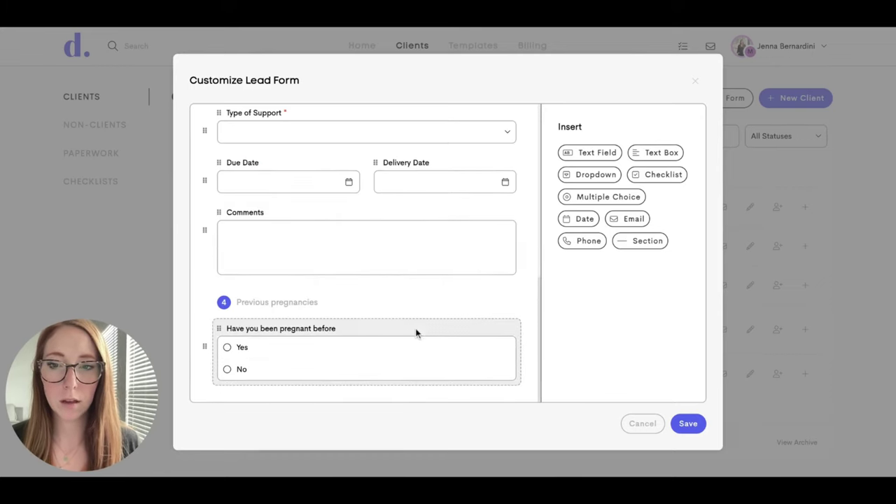
left_click(415, 332)
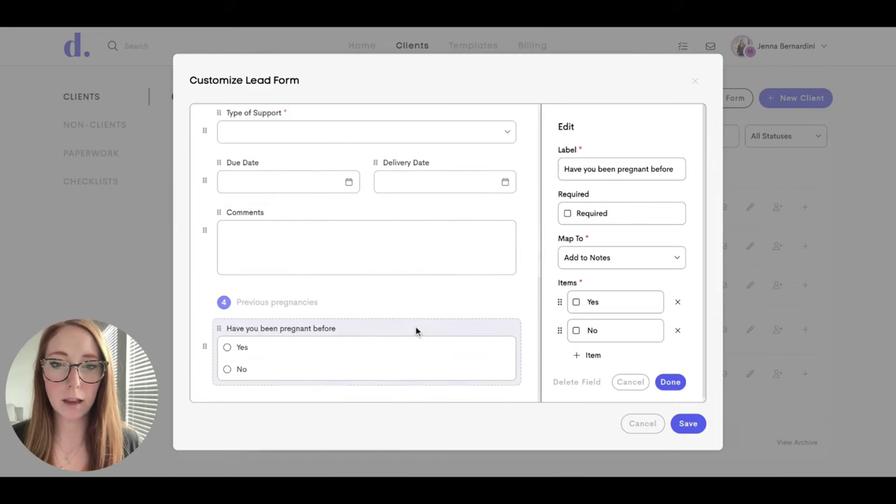
left_click(677, 260)
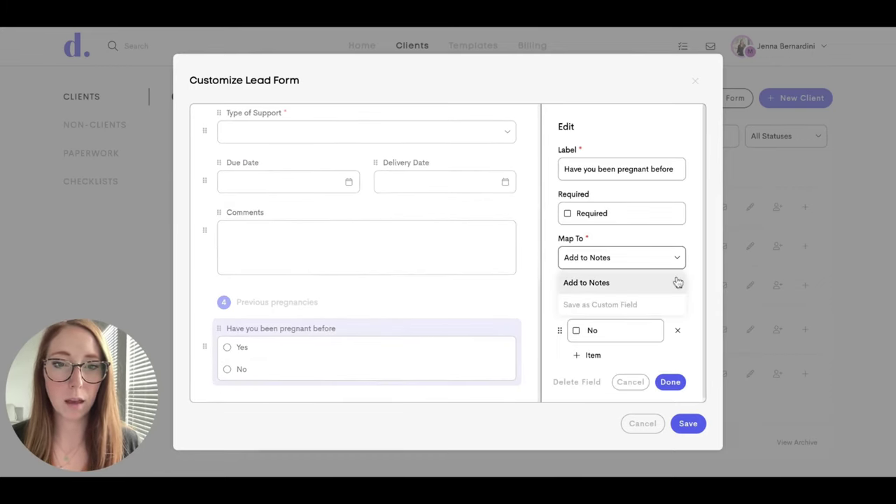
left_click(650, 306)
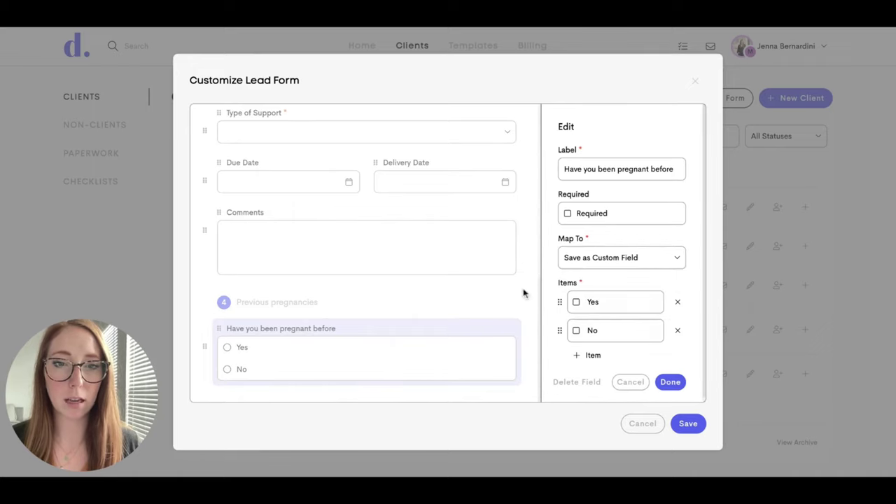
left_click(670, 382)
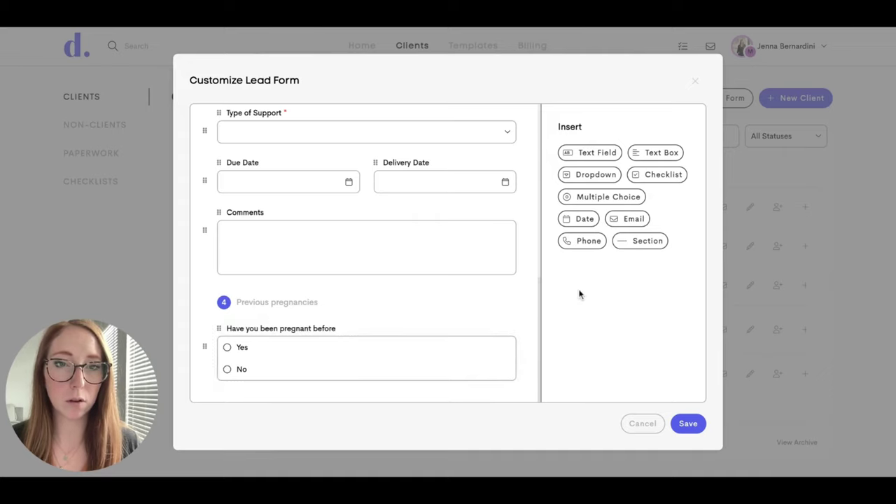
- Add a required text field "How many pregnancies have you had?" mapped to Add to Notes, and save the customized lead form
left_click(596, 154)
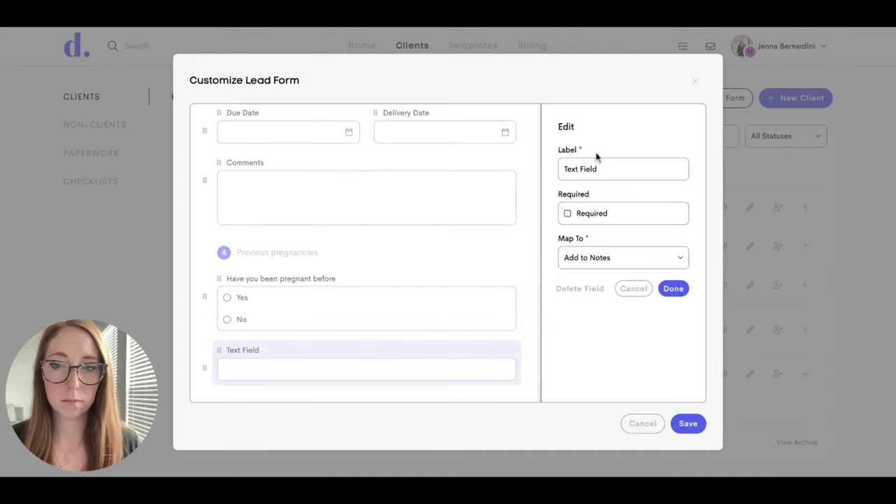
triple_click(622, 169)
type("How many pregnancies have you had?")
left_click(630, 218)
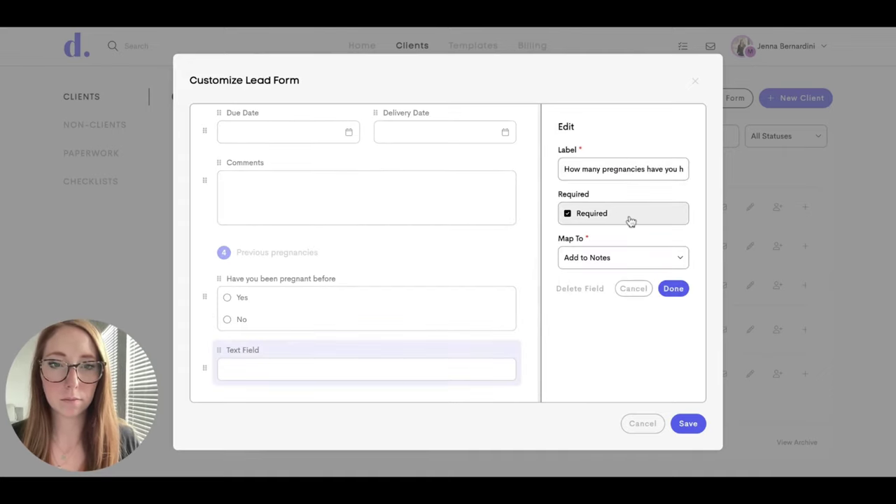
left_click(642, 264)
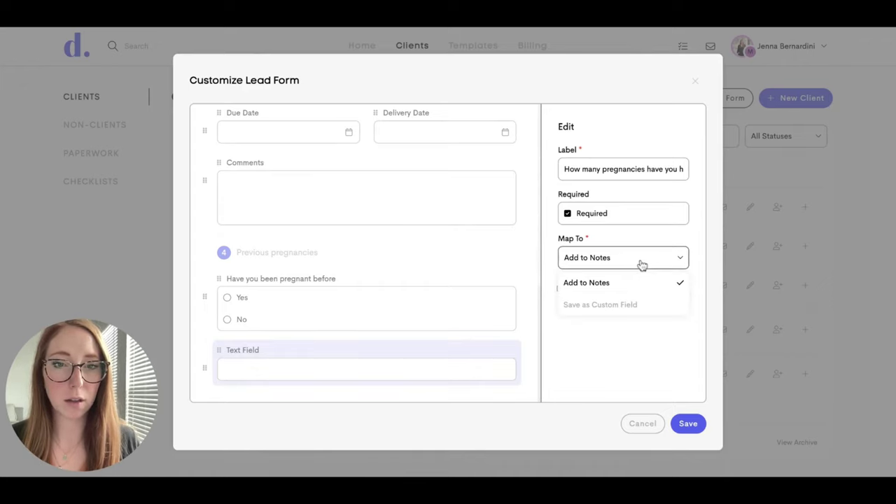
left_click(641, 283)
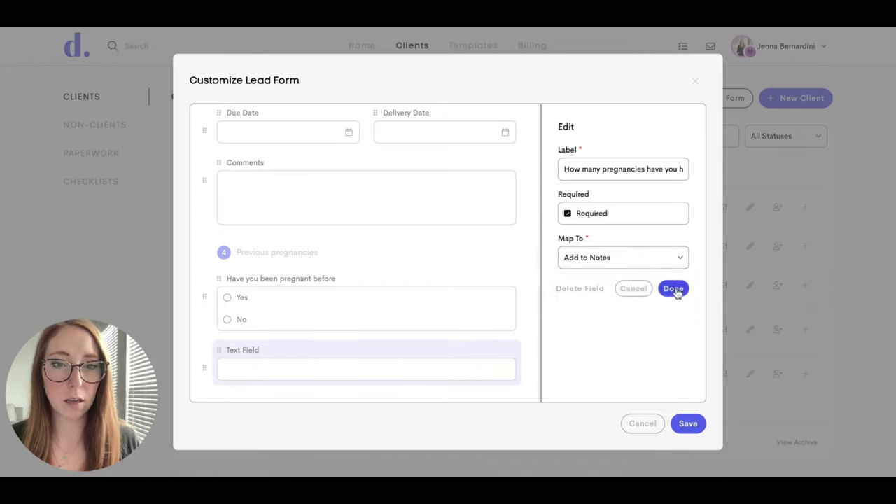
left_click(676, 291)
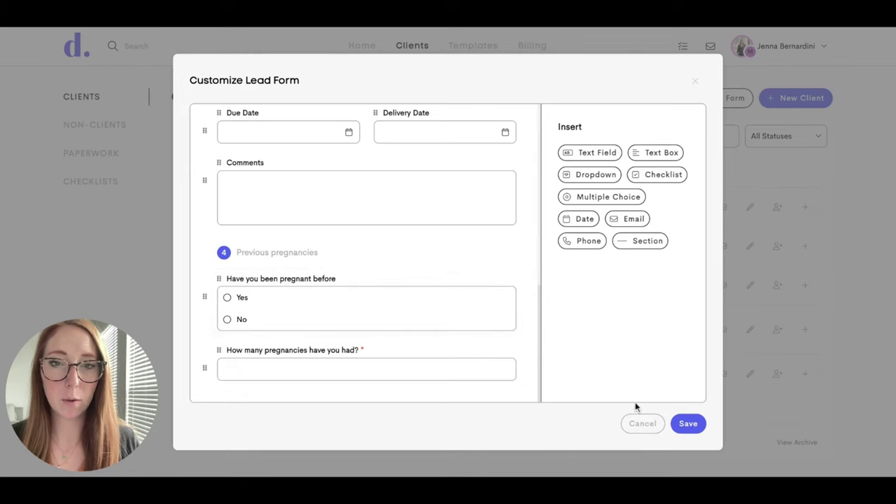
left_click(696, 431)
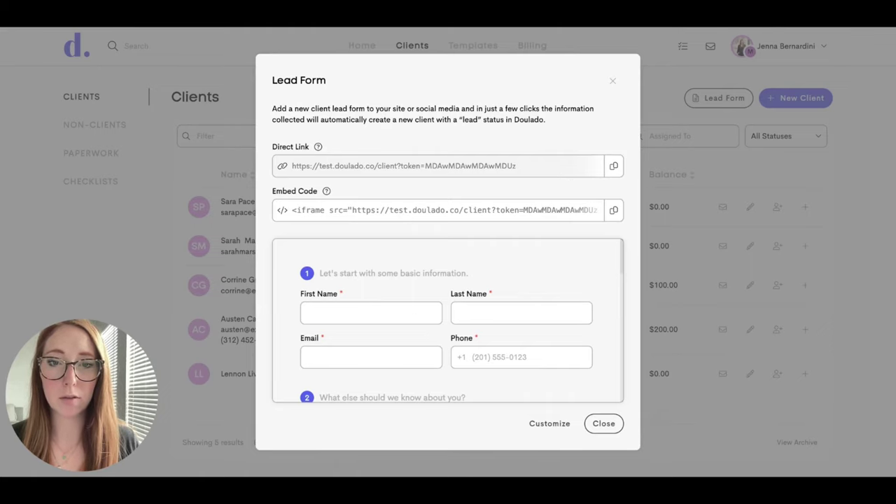
- Copy the lead form's direct link, and open the client record of the new lead in the client list
left_click(613, 166)
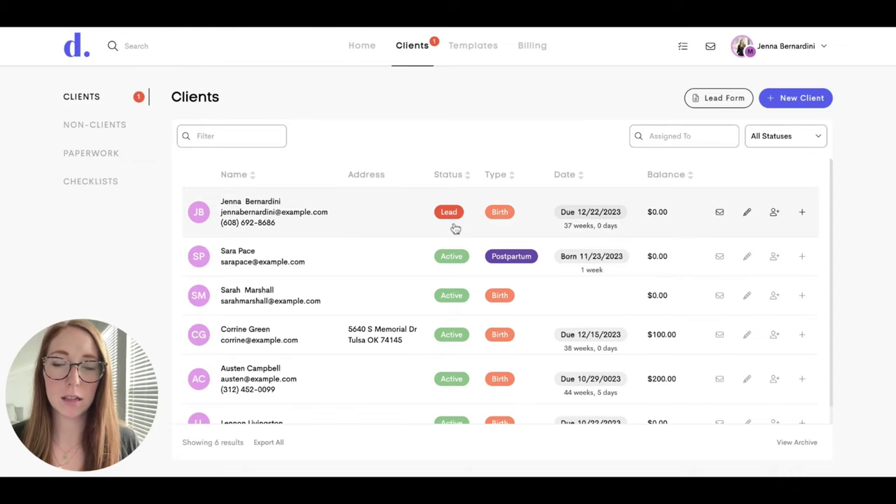
left_click(371, 221)
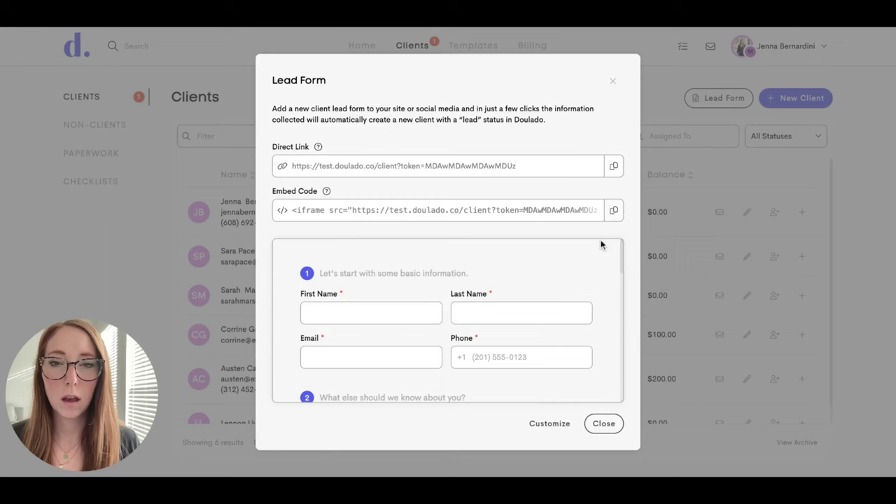
- Open the lead form for customization at the "What kind of support are you seeking?" section
left_click(550, 425)
scroll(390, 278, "down", 10)
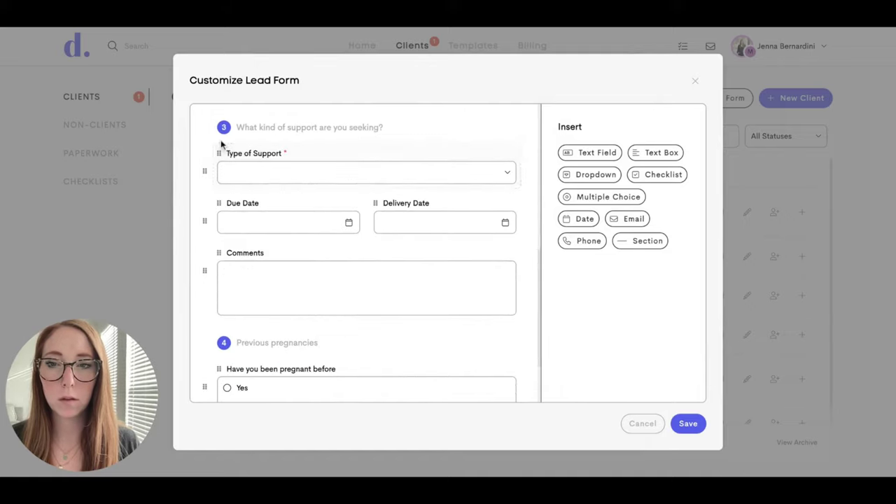
left_click_drag(216, 150, 218, 151)
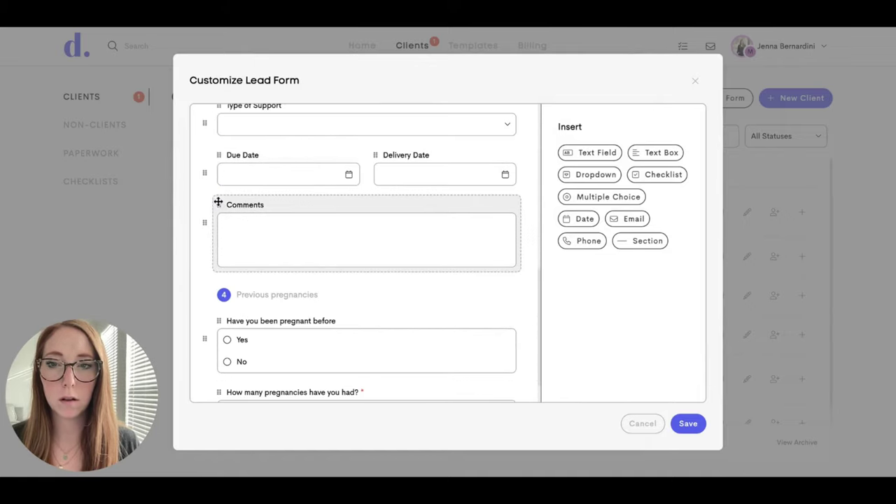
scroll(221, 199, "up", 1)
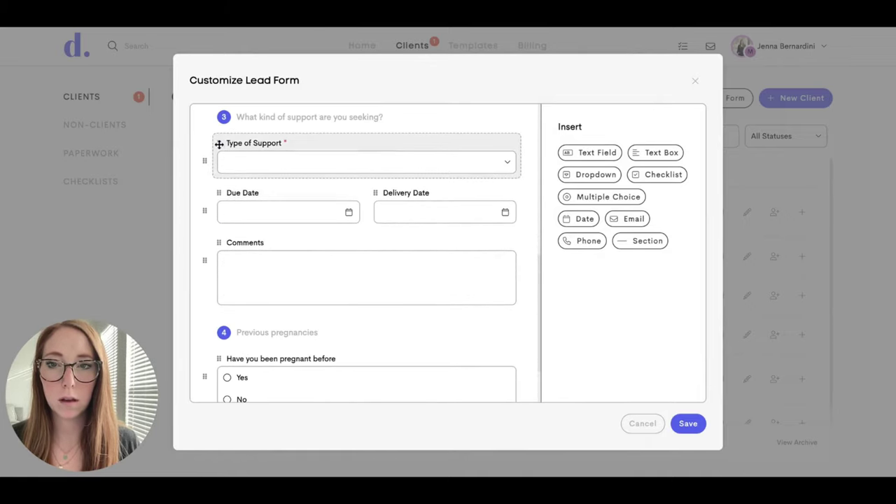
- Move the Type of Support field into the Comments row, and from there into the row with Due Date and Delivery Date
left_click_drag(219, 143, 218, 280)
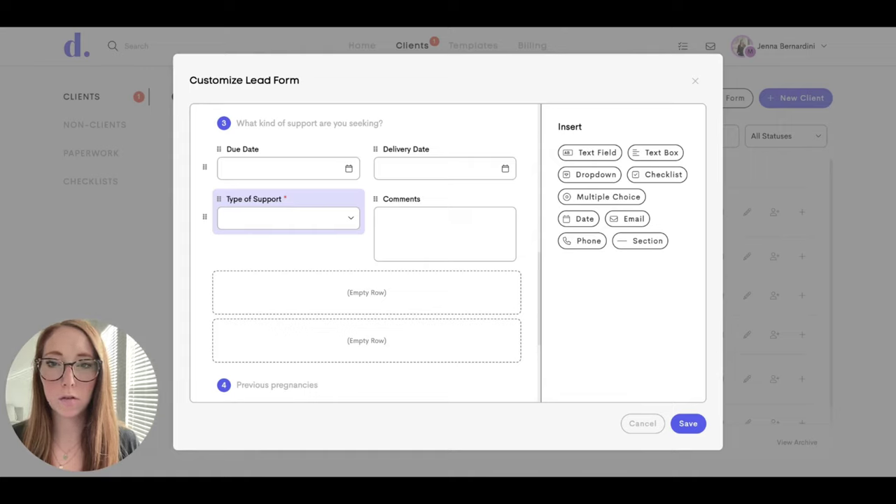
left_click_drag(218, 199, 218, 149)
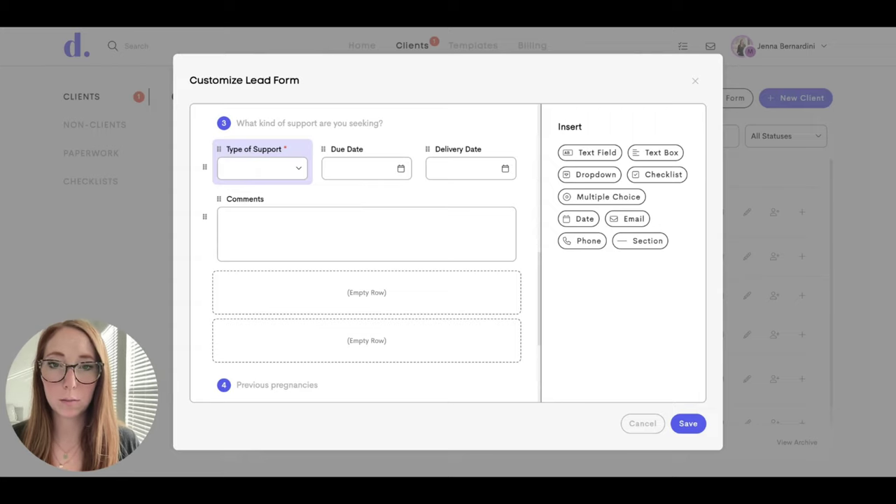
- Move Type of Support to its own row below Comments, and back to its own row at the start of the section
left_click_drag(218, 149, 219, 281)
scroll(274, 328, "down", 2)
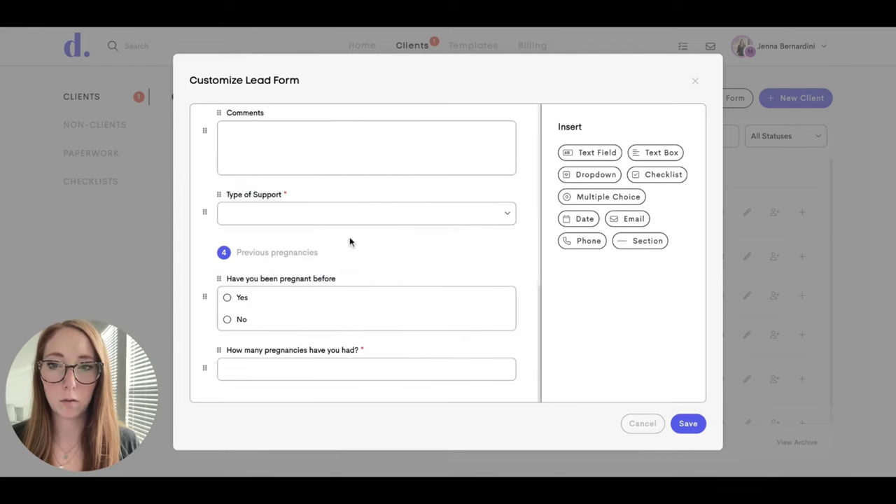
scroll(329, 242, "up", 2)
left_click_drag(218, 253, 348, 270)
scroll(413, 224, "up", 2)
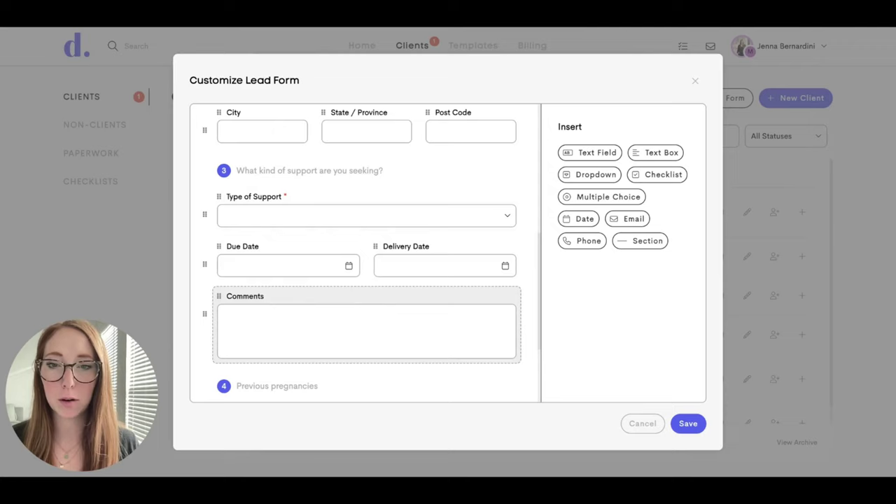
- Examine the edit options of the "Previous pregnancies" section heading and leave them without changes
scroll(394, 279, "down", 4)
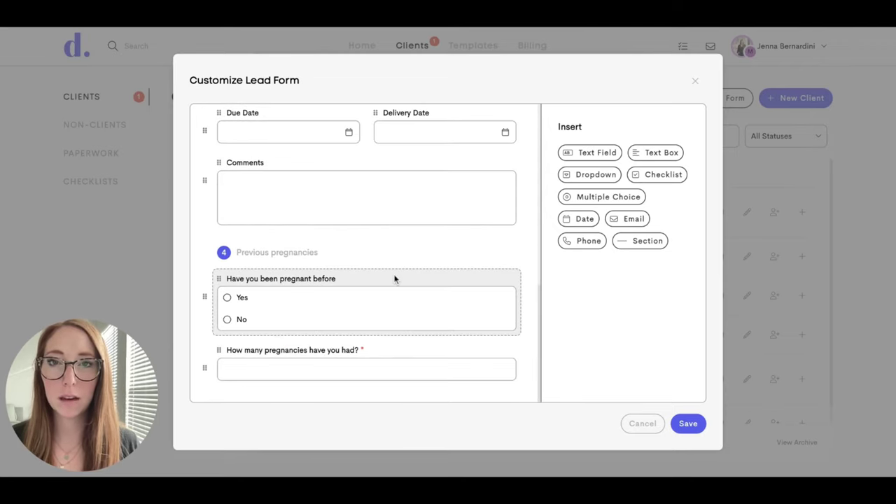
left_click(356, 261)
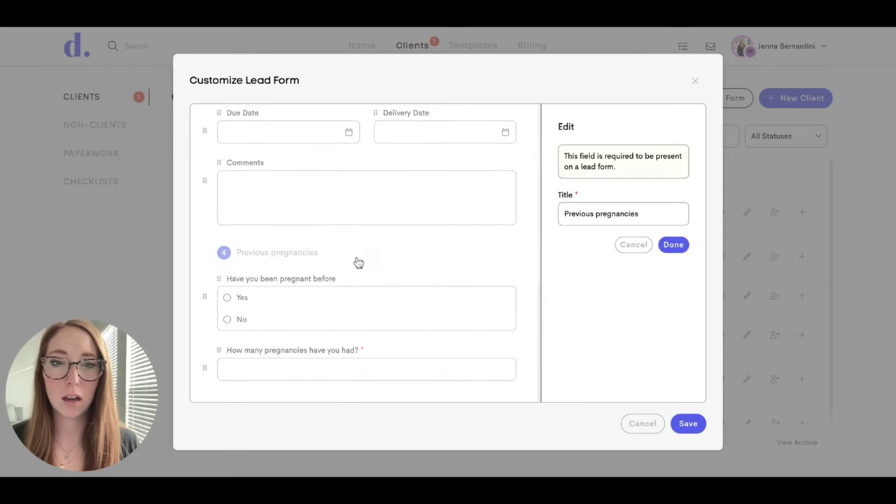
left_click(633, 245)
- Delete the "How many pregnancies have you had?" and "Have you been pregnant before" fields, removing the Previous pregnancies section
left_click(409, 363)
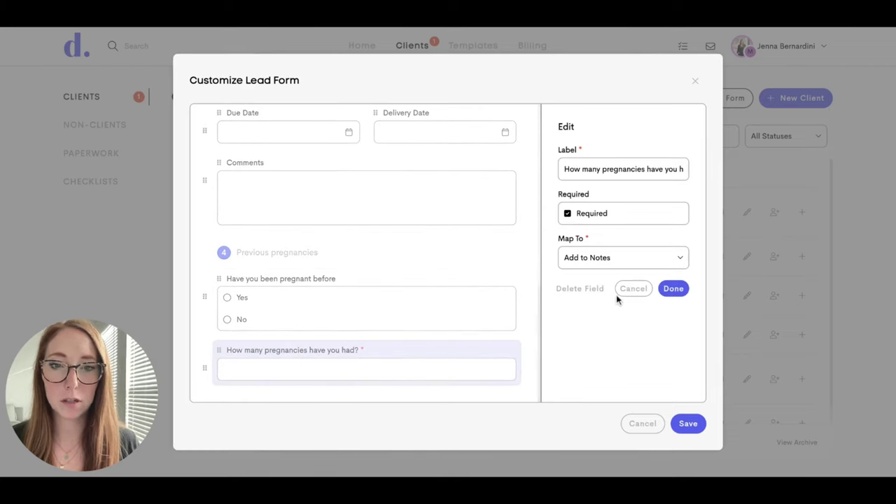
left_click(578, 289)
left_click(420, 330)
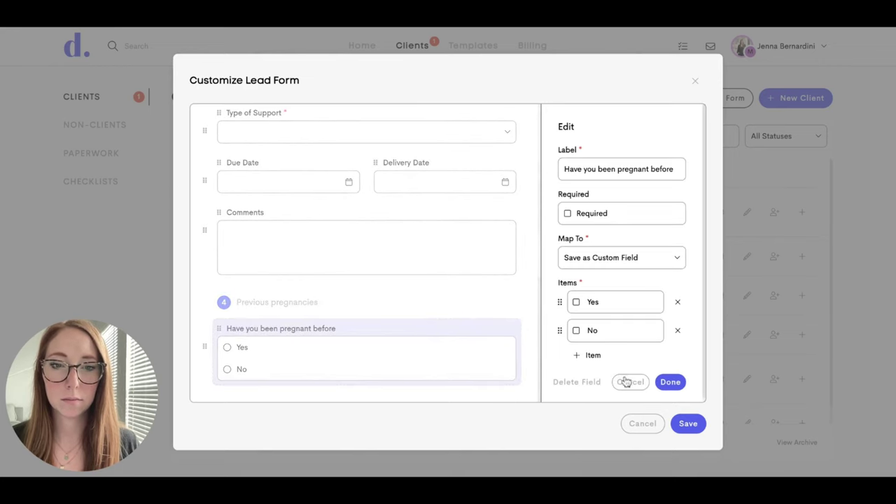
left_click(584, 385)
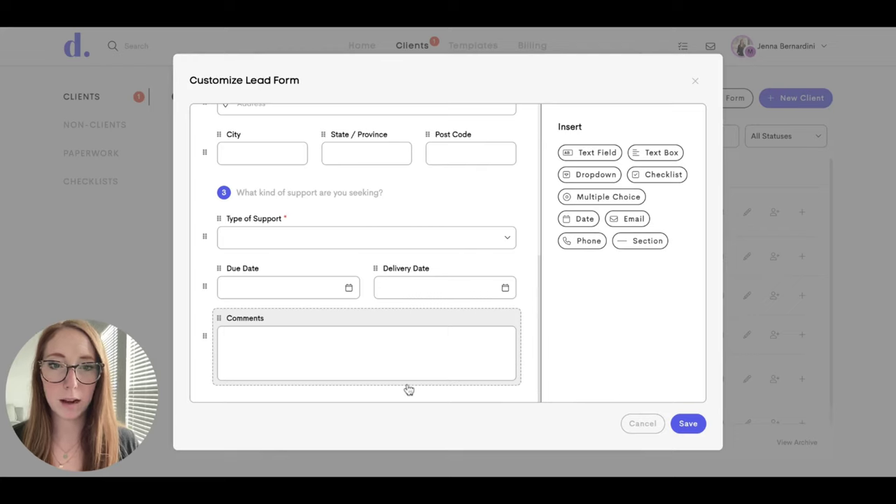
- Open the title of the "Let's start with some basic information." section for editing
scroll(438, 348, "up", 5)
scroll(438, 347, "up", 3)
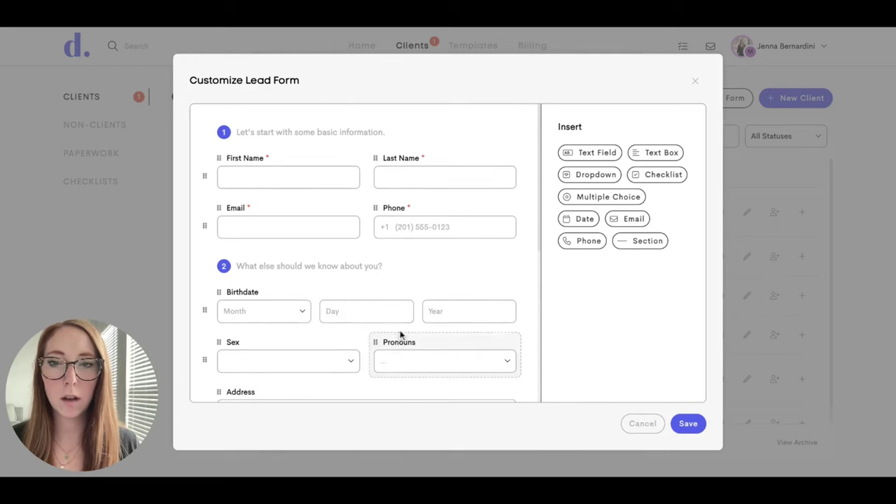
left_click(315, 142)
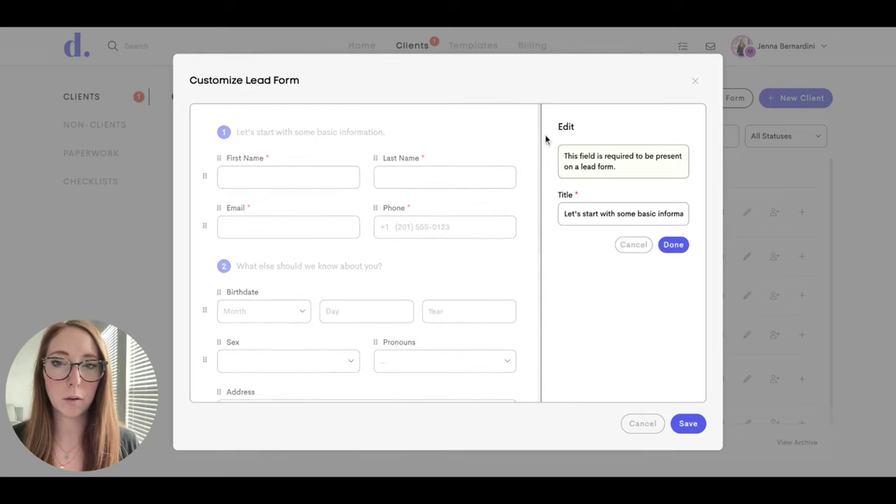